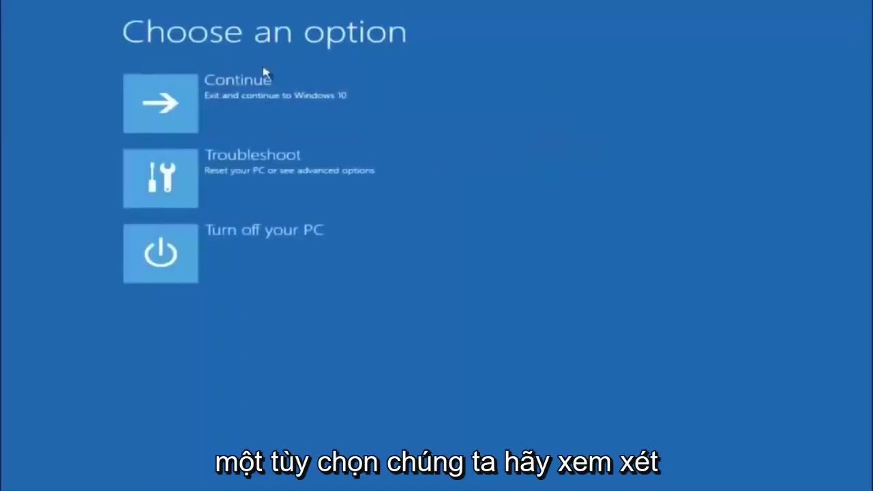
Step: Open System Restore from the advanced troubleshooting options
click(184, 179)
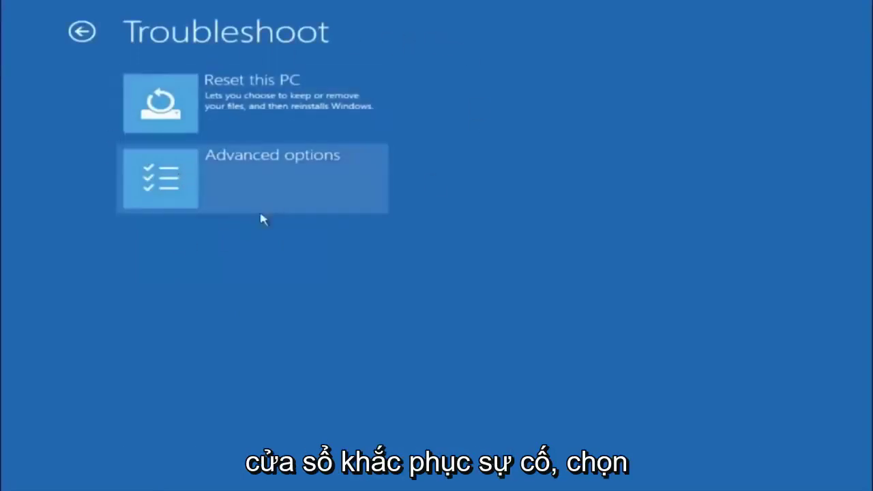
click(185, 183)
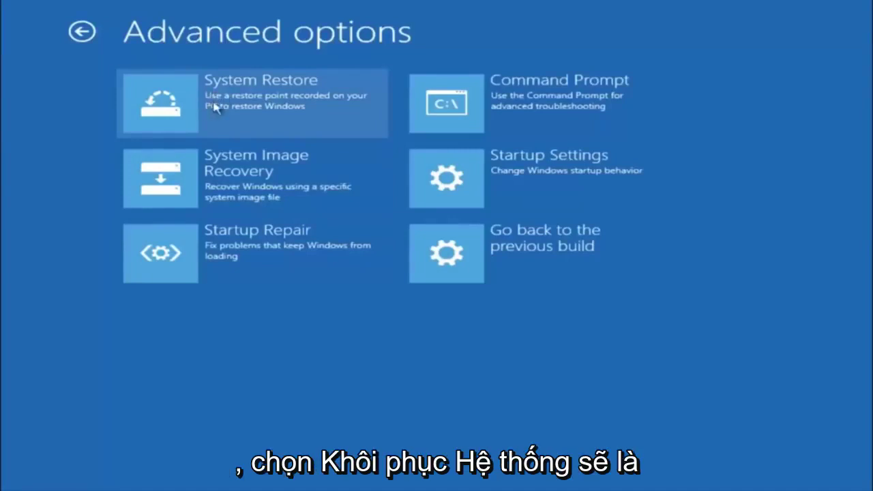
click(216, 107)
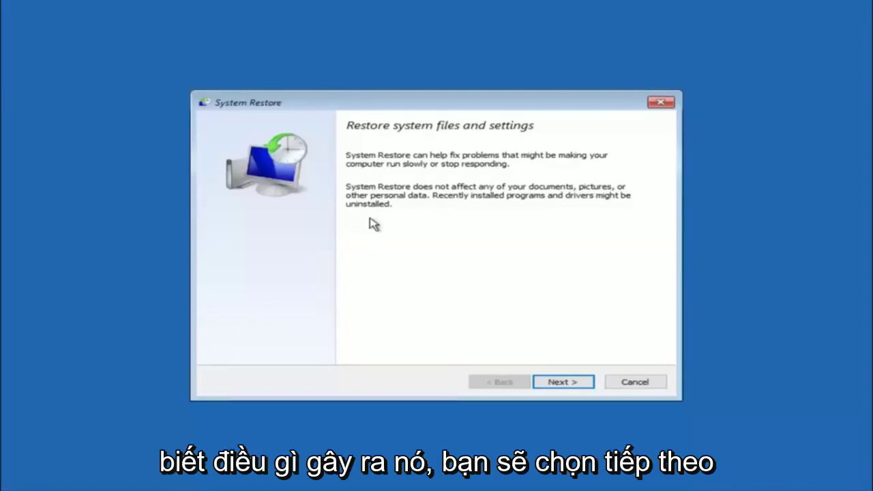
Step: Choose the manual "before update" restore point dated 10/5/2016 1:14:37 PM and proceed to its confirmation
click(546, 384)
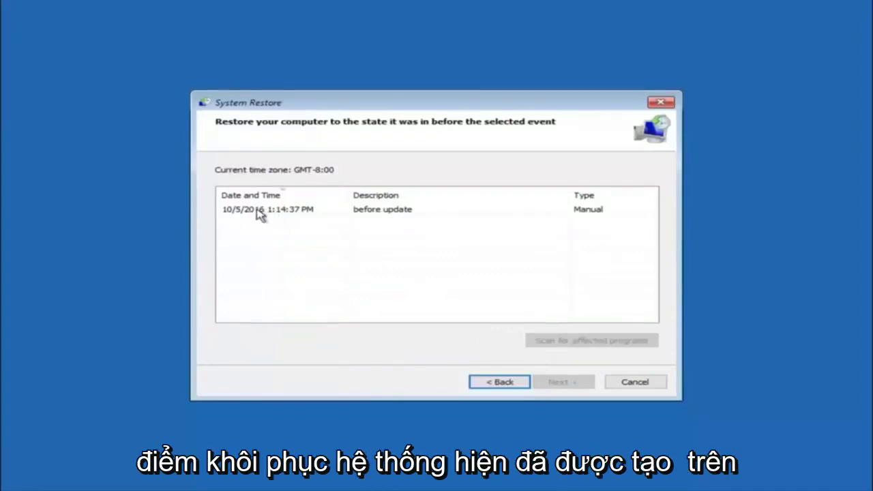
click(259, 213)
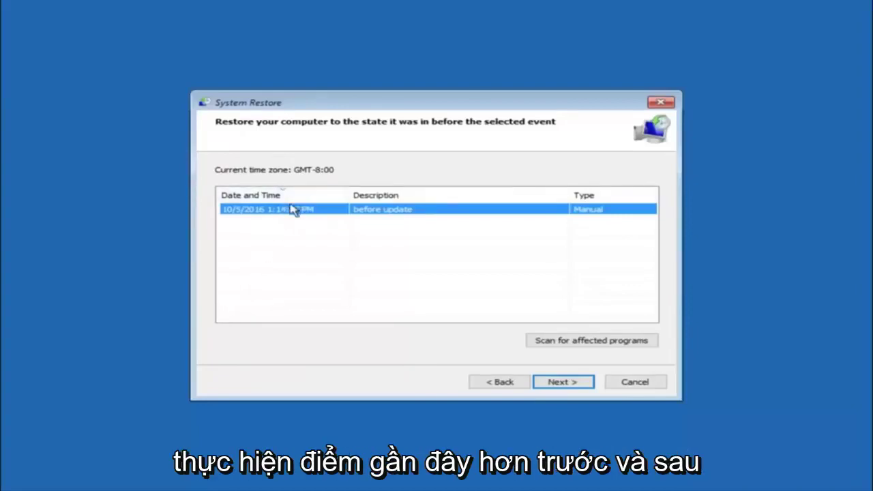
click(570, 386)
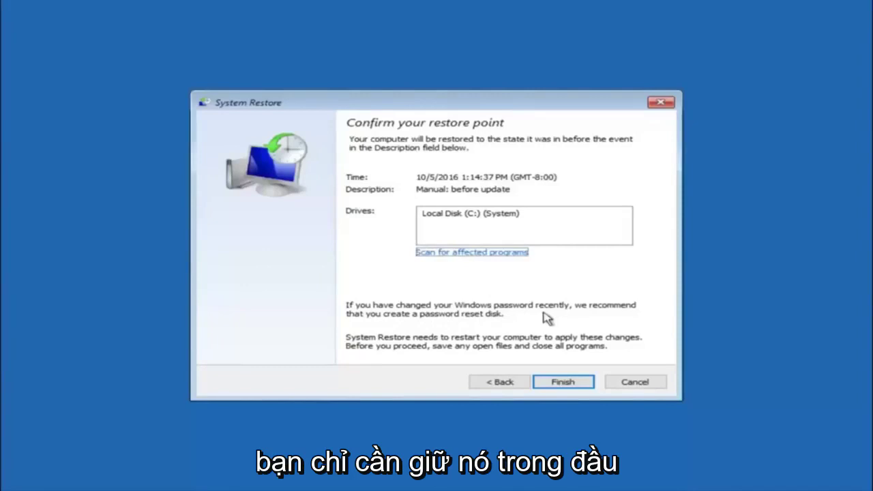
Step: Run the system restore with the chosen restore point, accept that it cannot be interrupted, and restart the computer
click(565, 383)
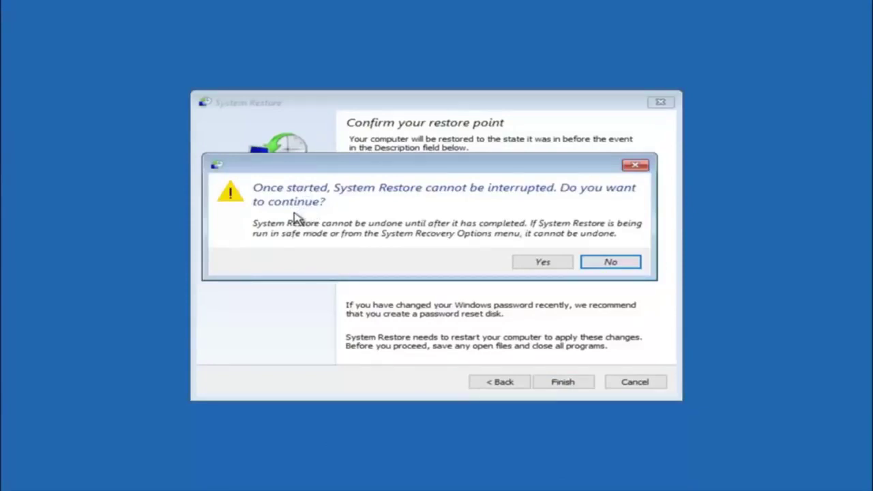
click(536, 267)
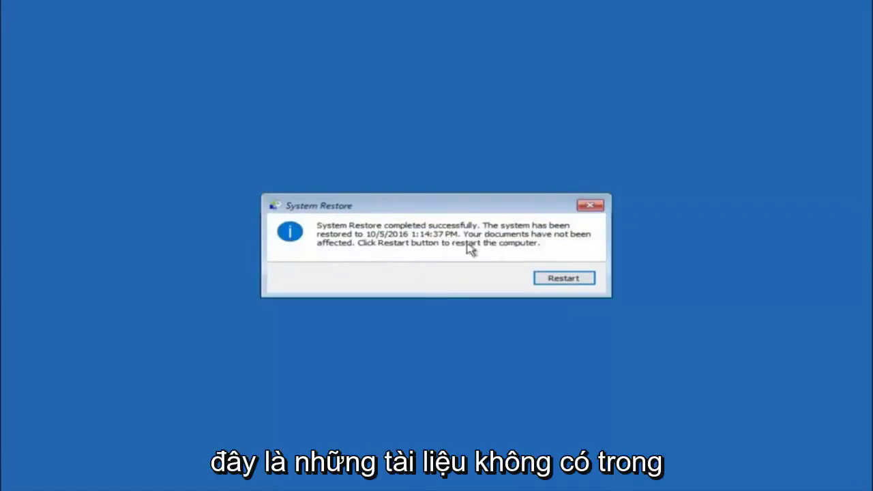
click(553, 282)
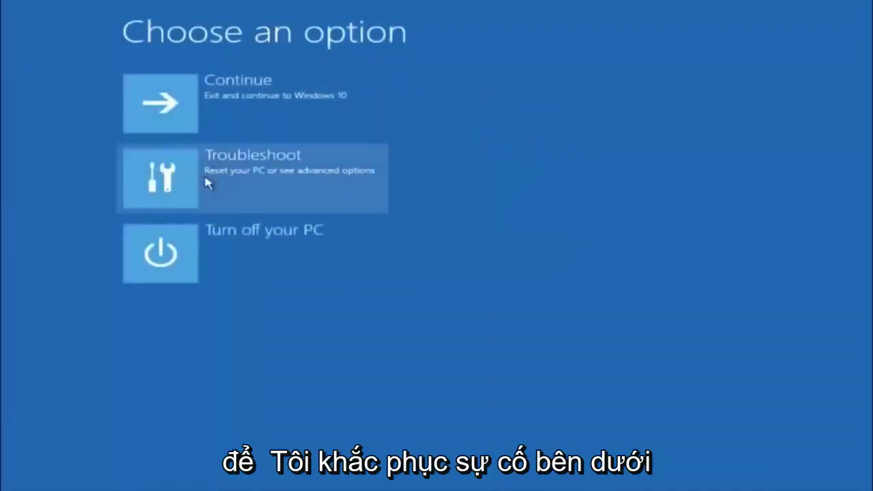
Step: Run Startup Repair from the advanced troubleshooting options
click(208, 183)
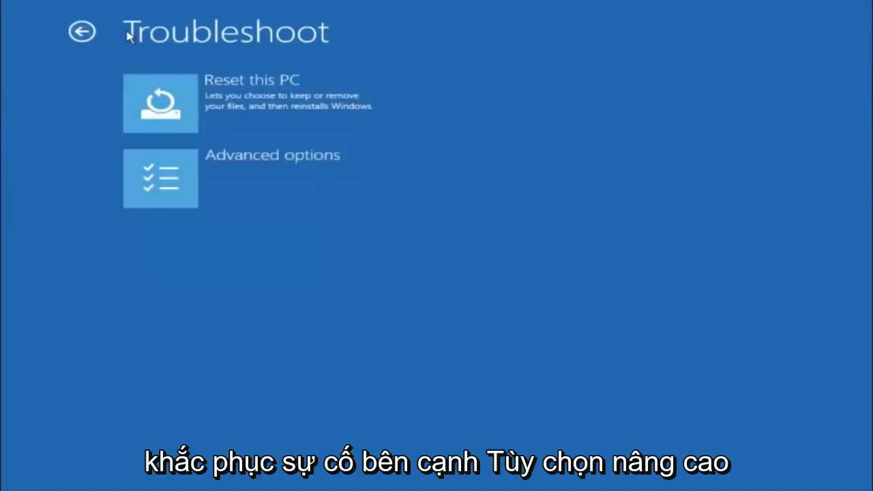
click(203, 178)
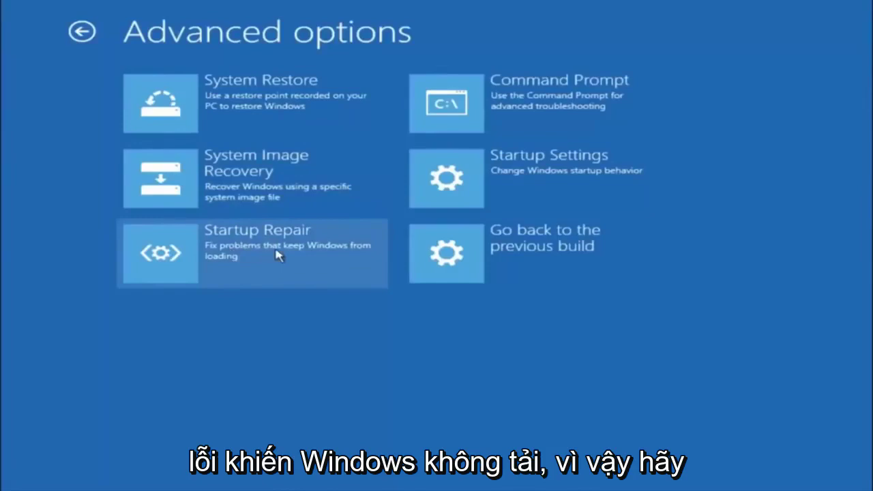
click(169, 253)
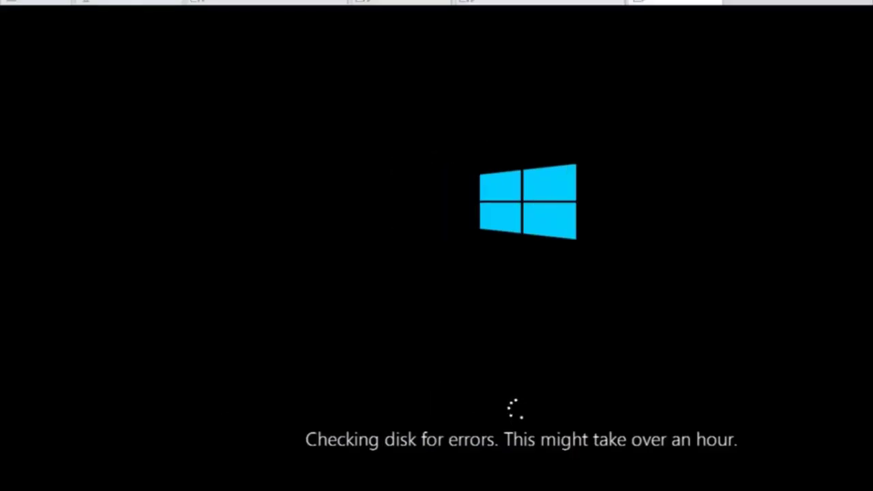
click(345, 397)
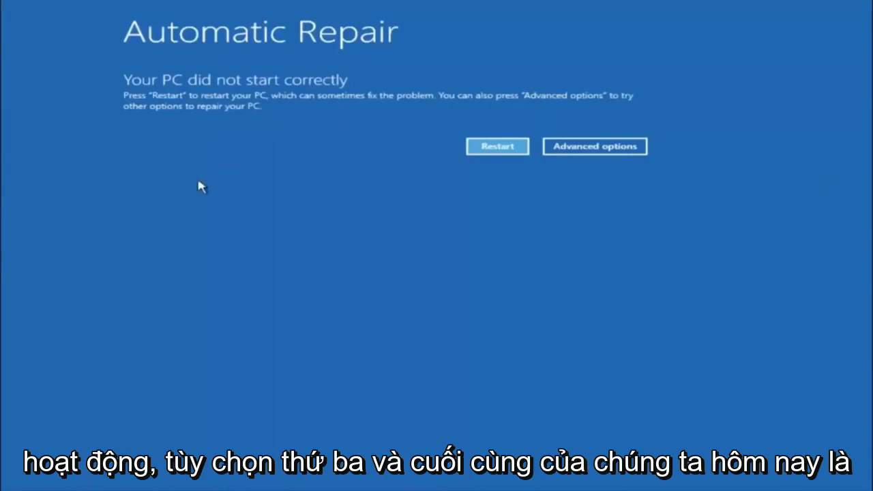
Step: Open Command Prompt from the advanced troubleshooting options of the Automatic Repair screen
click(586, 146)
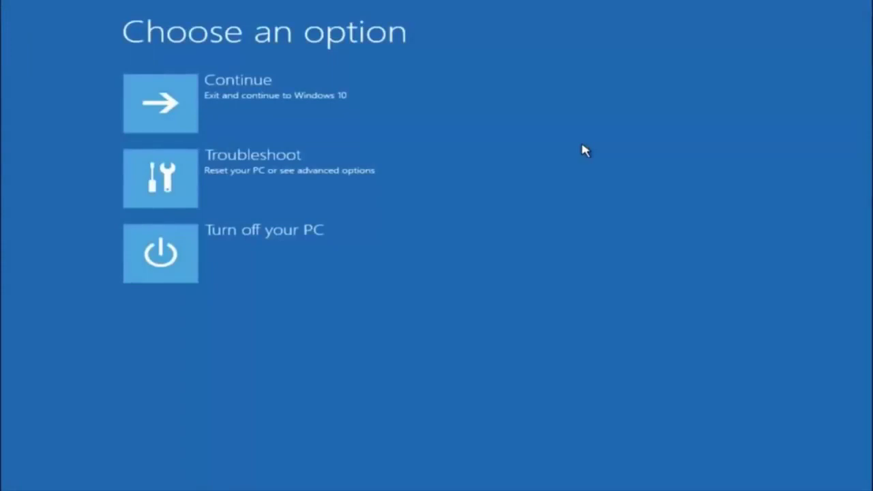
click(169, 185)
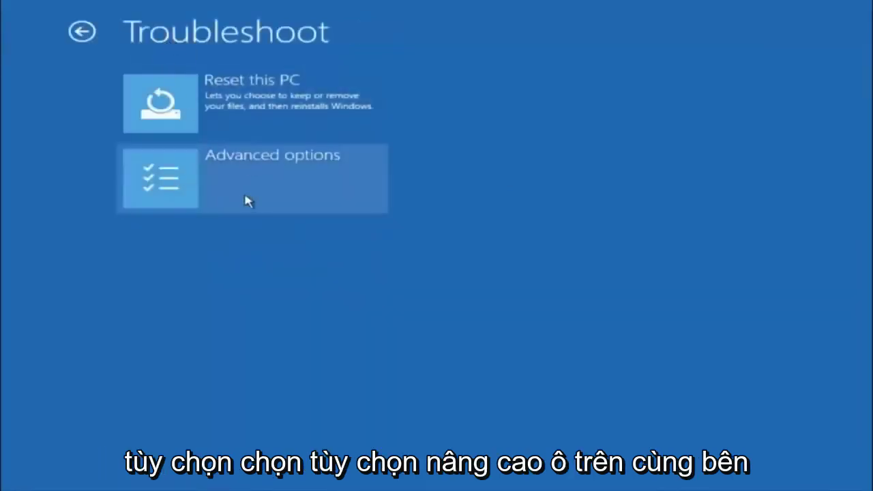
click(202, 171)
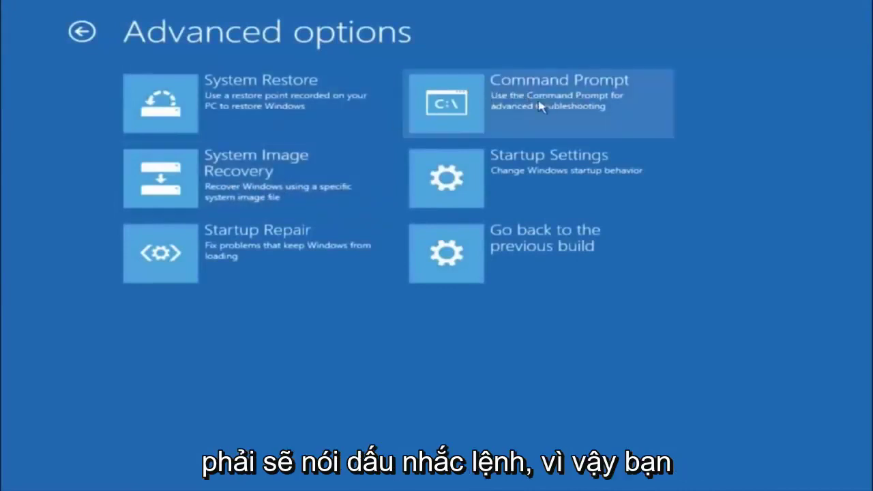
click(513, 112)
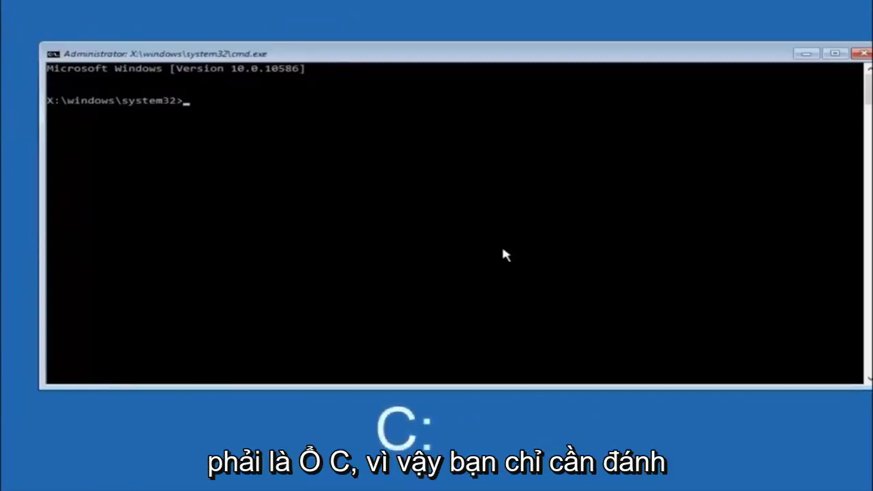
Step: Switch to the C: drive and list its contents with dir
text(c)
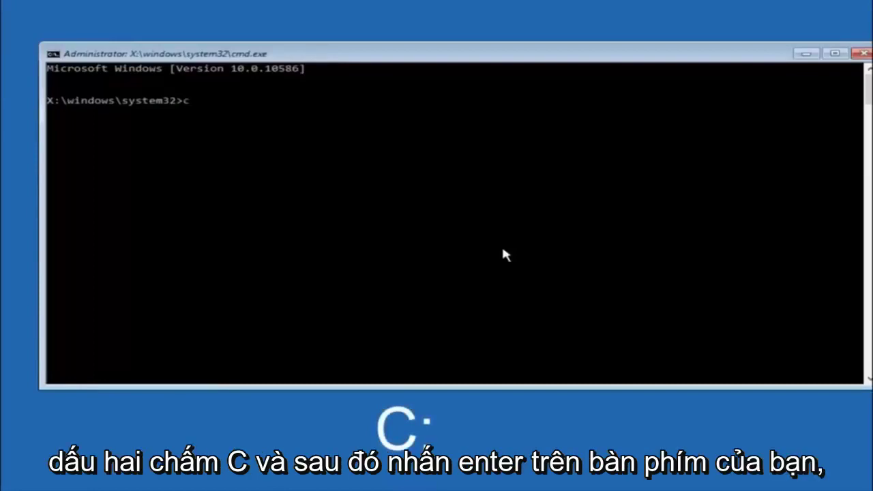
text(:)
key(Return)
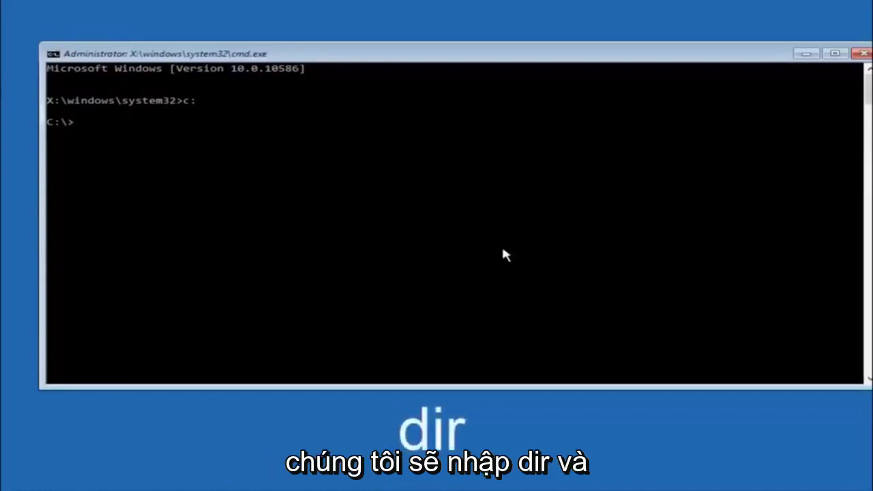
text(dir)
key(Return)
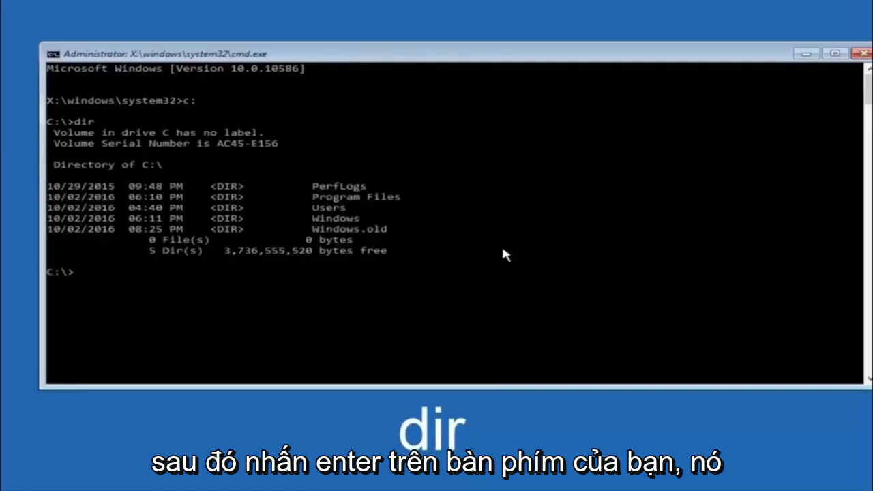
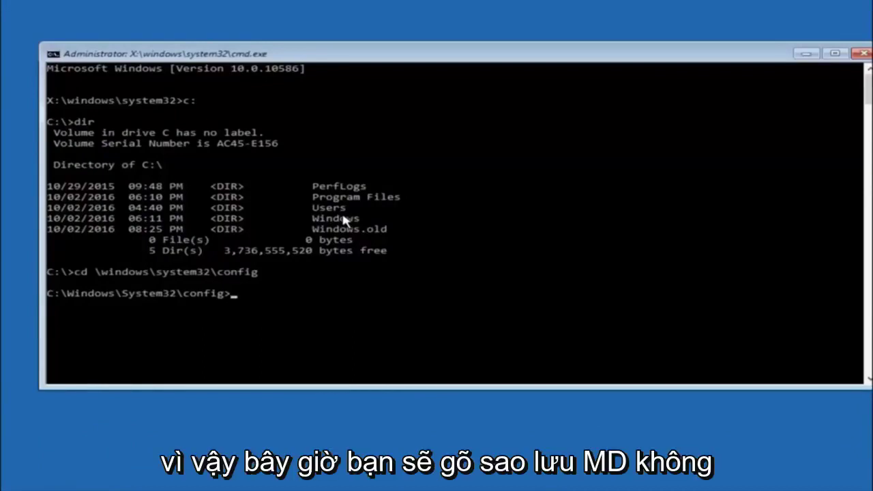
Step: Create a directory named backup inside C:\Windows\System32\config with the md command
text(md )
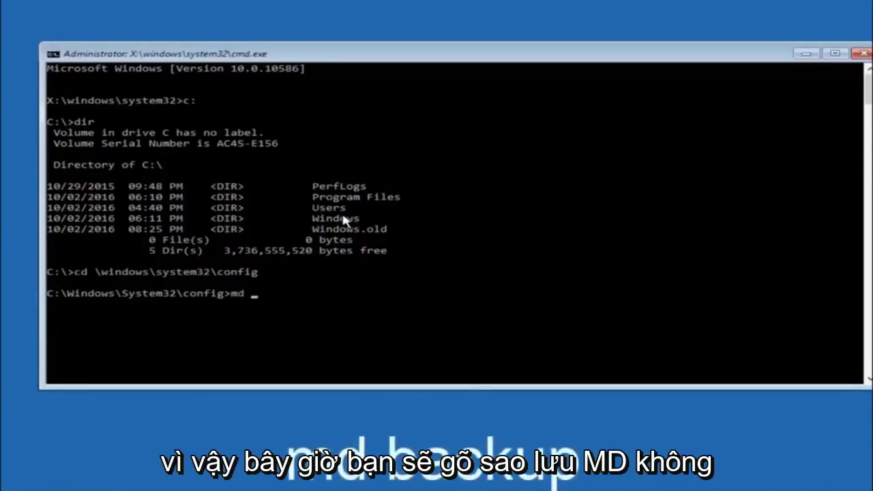
text(backup)
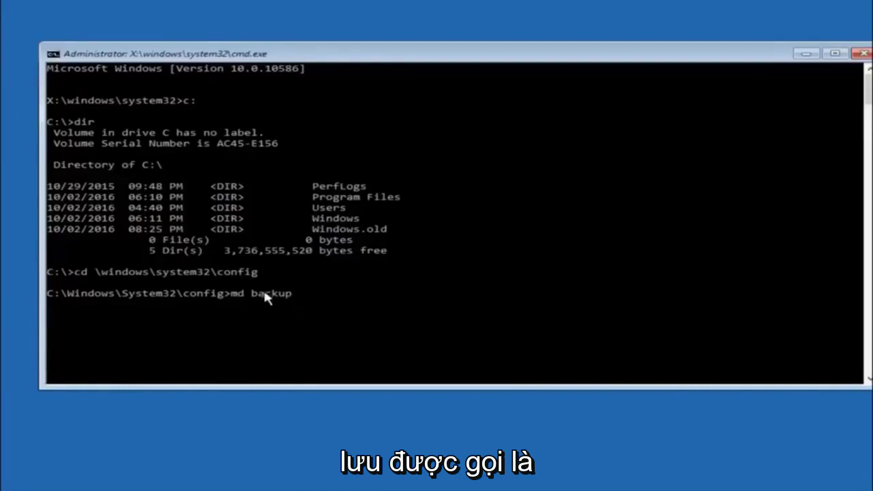
key(Return)
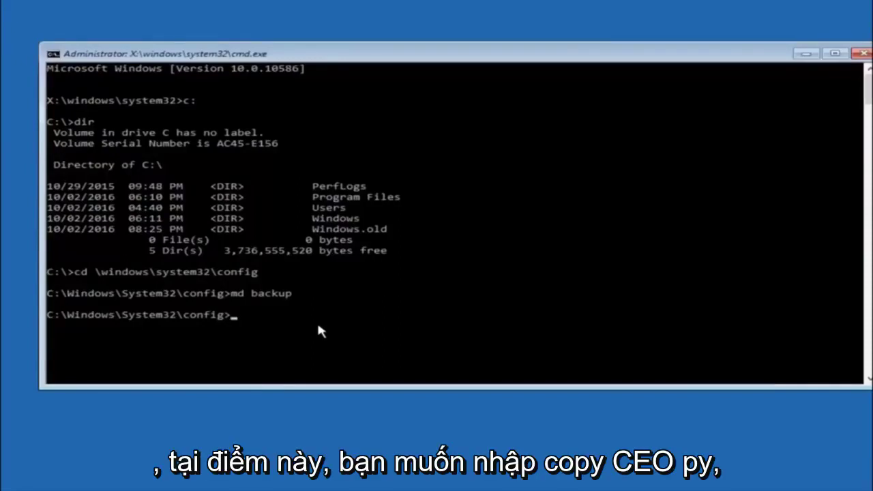
Step: Copy all files of the config folder into the backup directory with copy *.* backup
text(copy *.* backup)
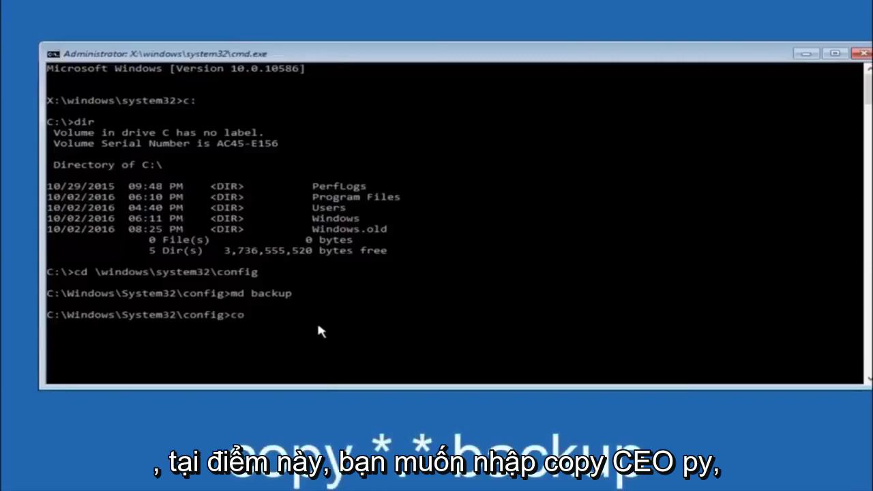
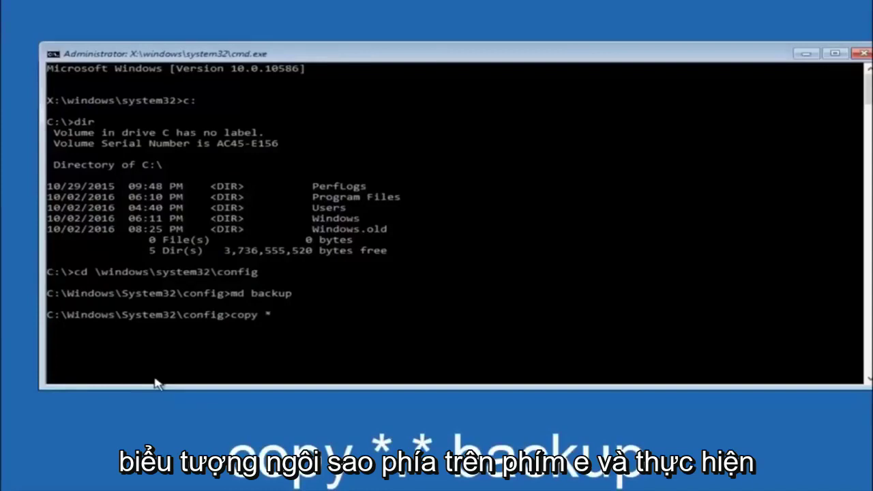
text(.)
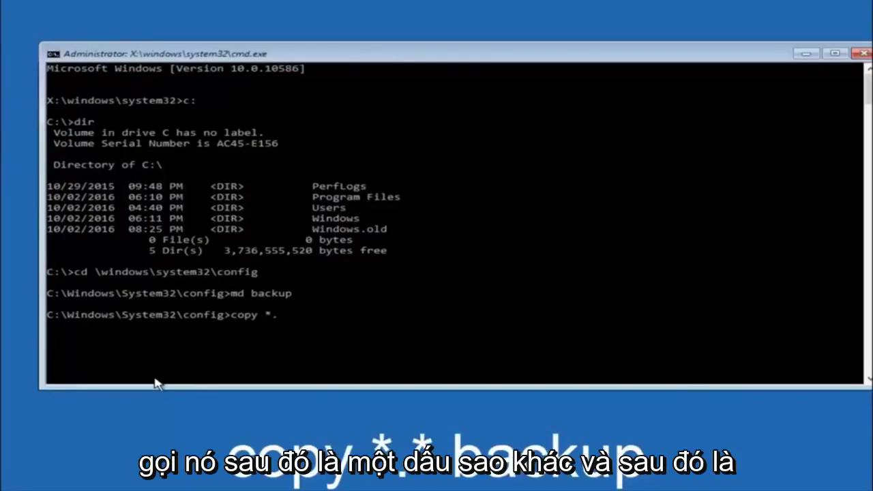
text(*)
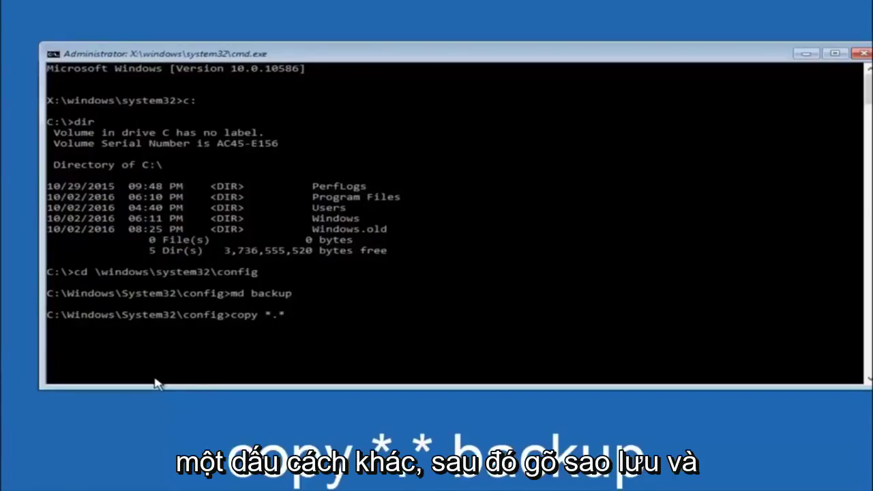
text( backup)
key(Return)
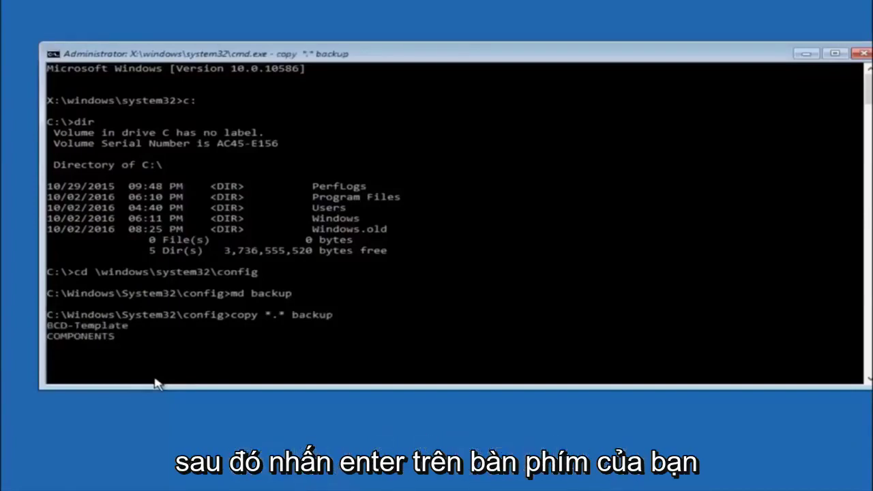
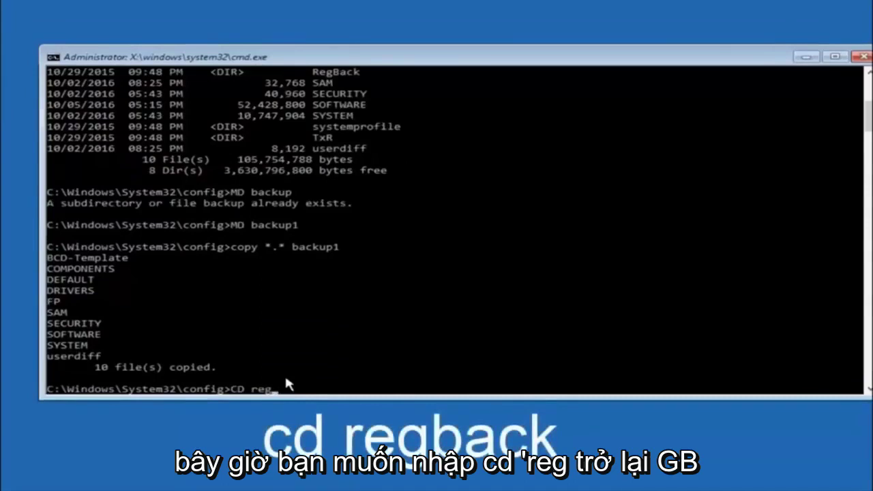
Step: Change to the regback directory inside config and list its contents with dir
text(back)
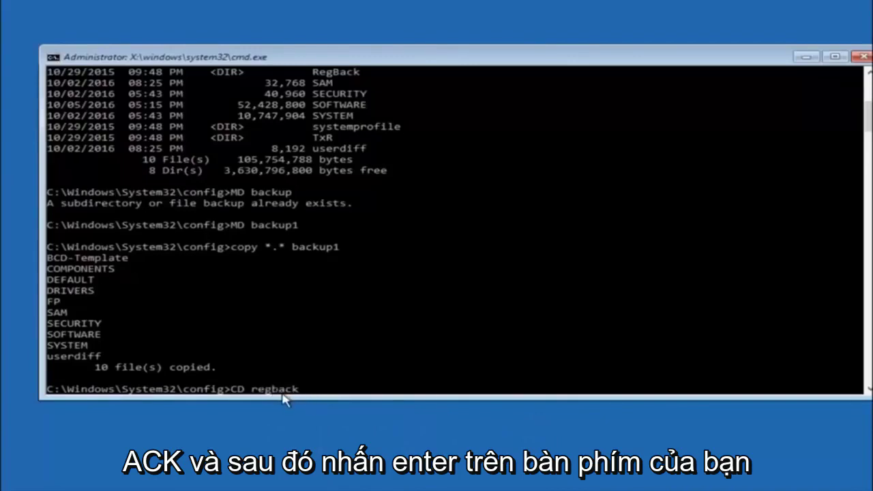
key(Return)
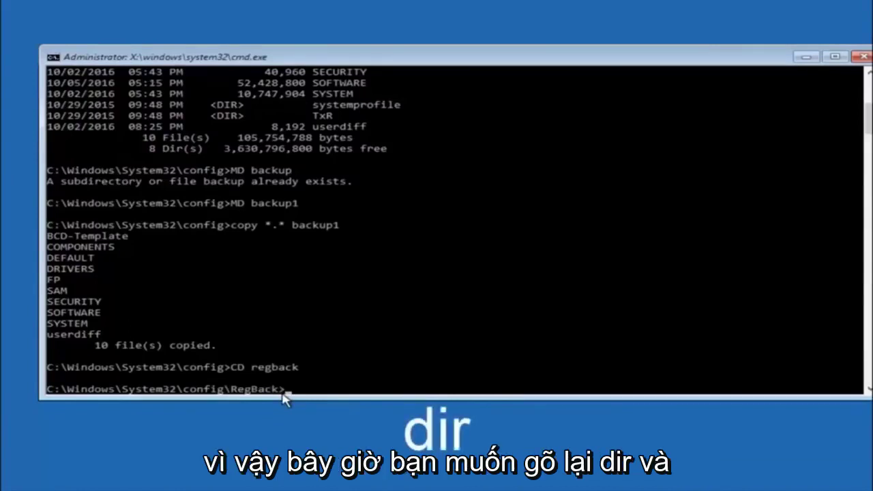
text(dir)
key(Return)
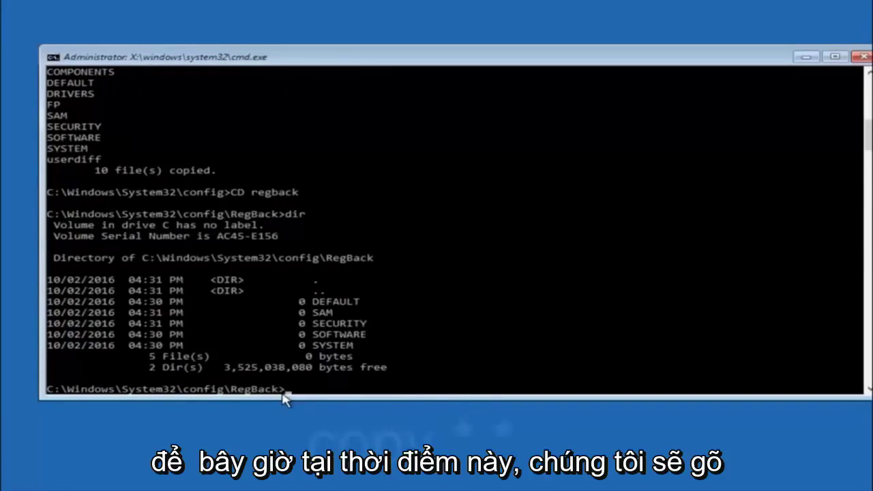
Step: Copy all RegBack files into the parent config folder with copy *.* .., overwriting all existing files with answer A, and close Command Prompt
text(copy)
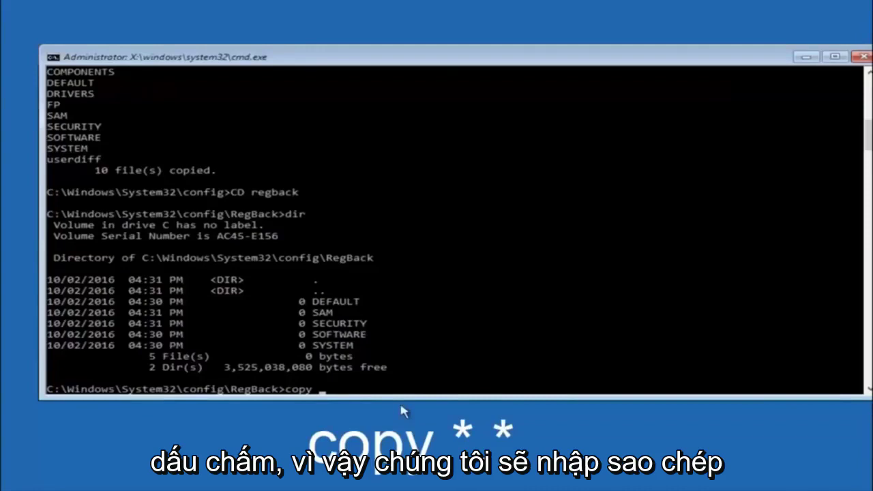
click(323, 390)
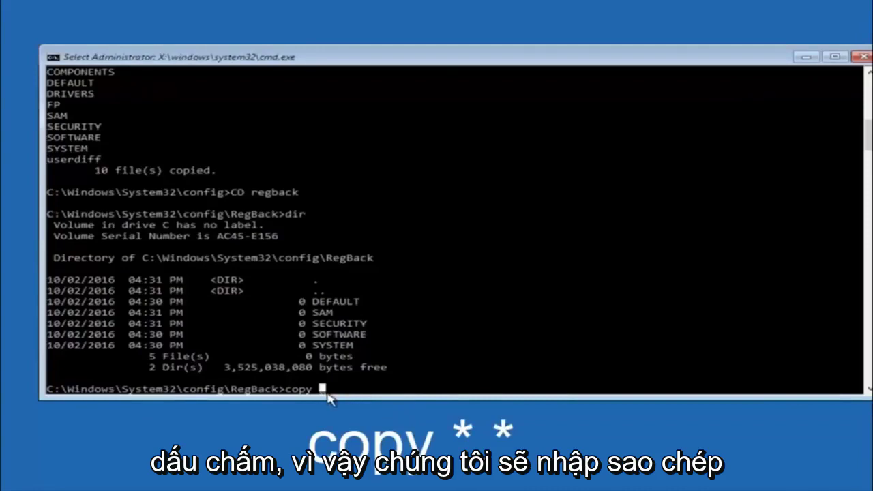
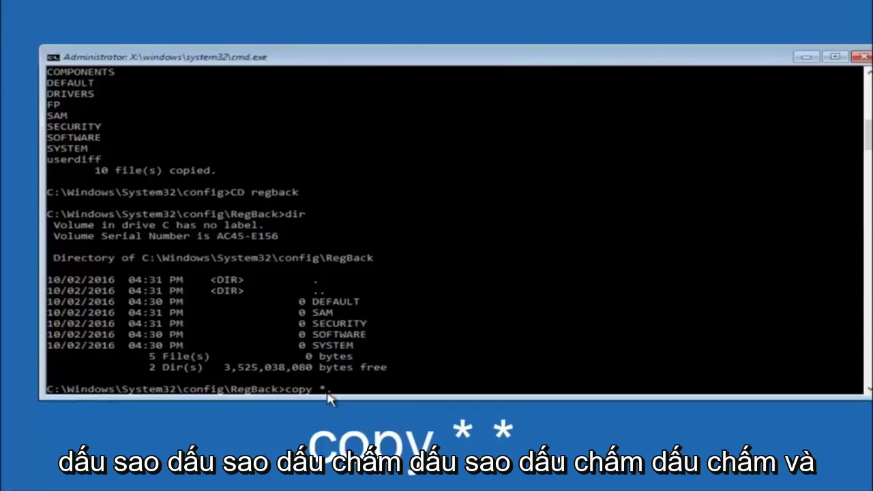
text(*)
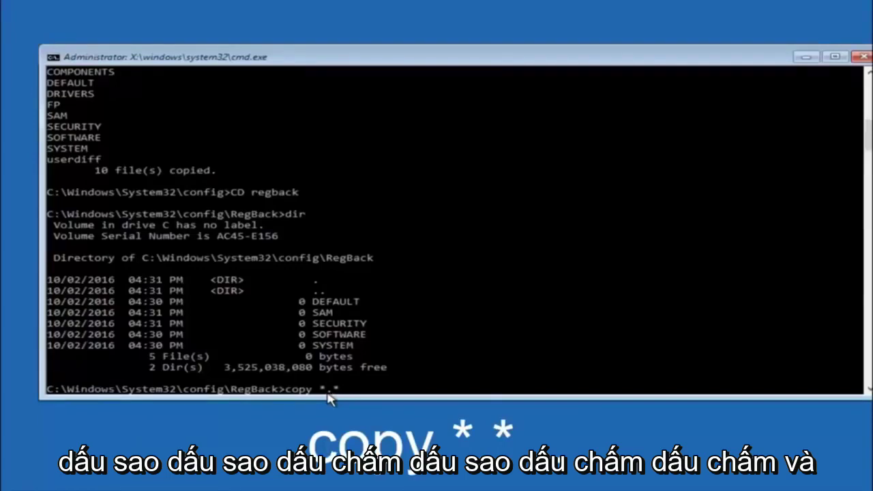
text( ..)
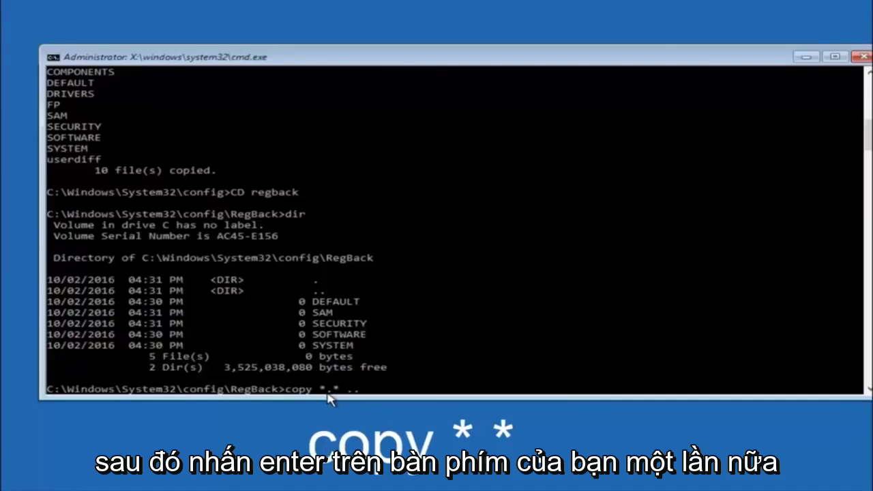
key(Return)
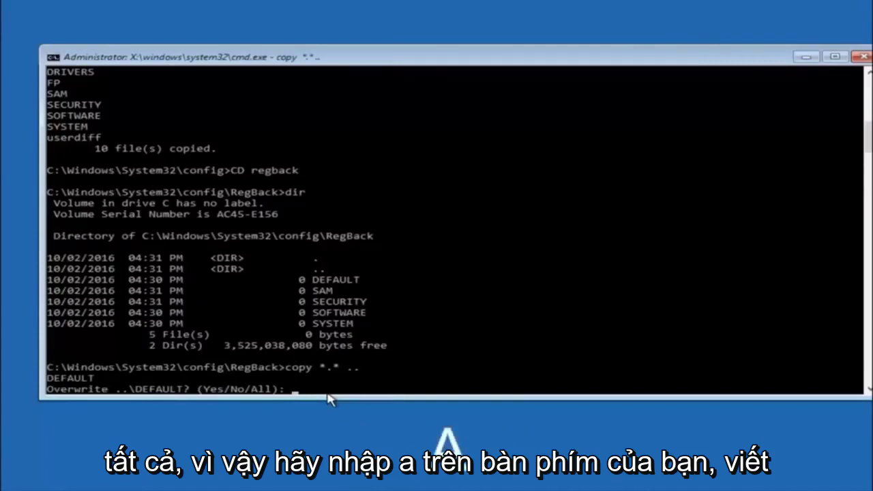
text(A)
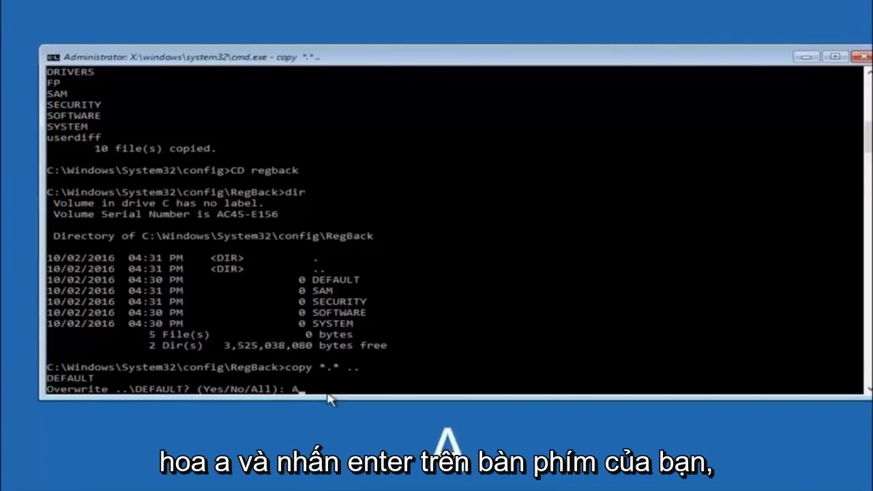
key(Return)
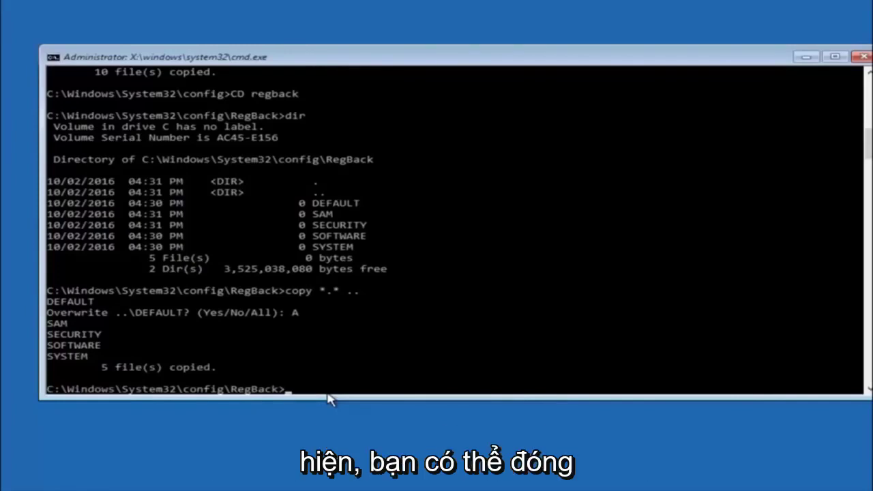
click(862, 56)
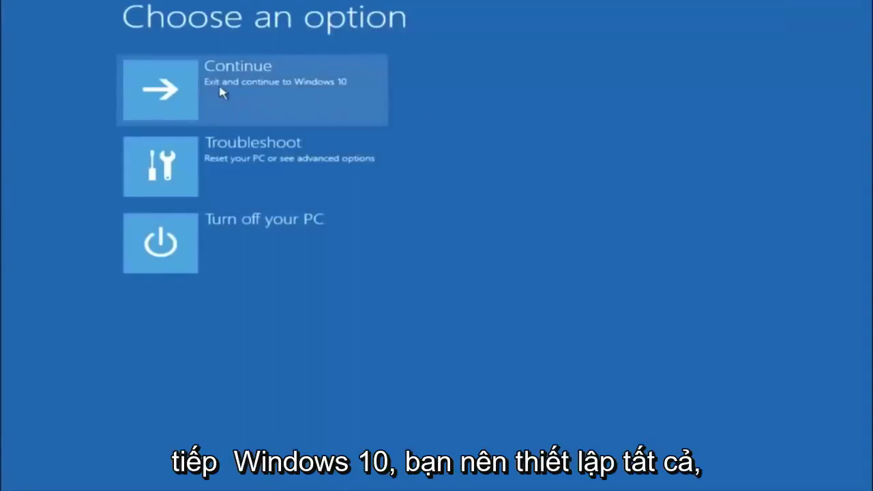